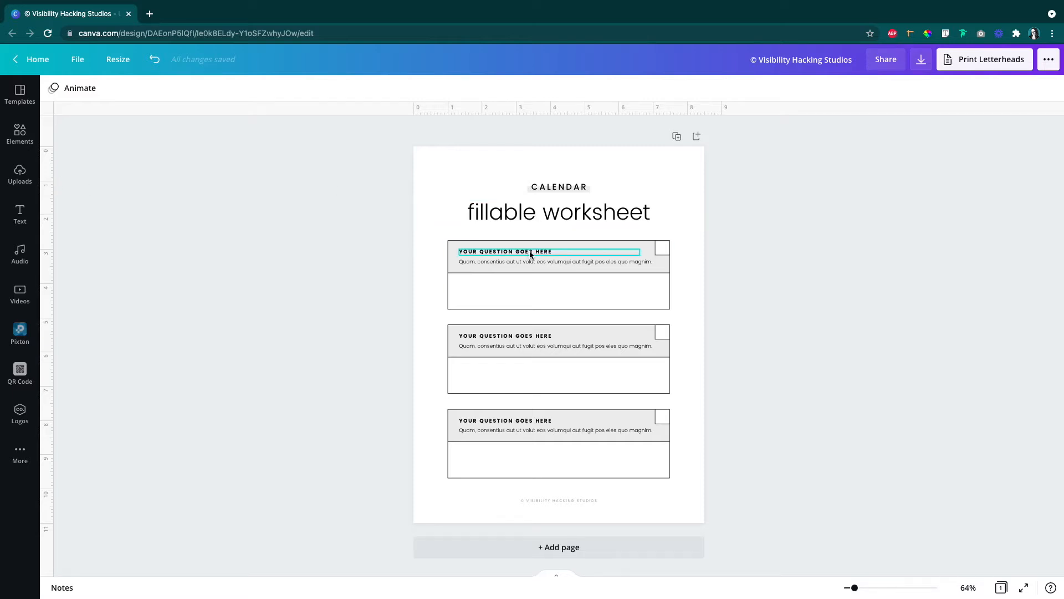
Step: Change the font of the "fillable worksheet" title to the uploaded Komu B font
{"action": "left_click", "coordinate": [502, 215]}
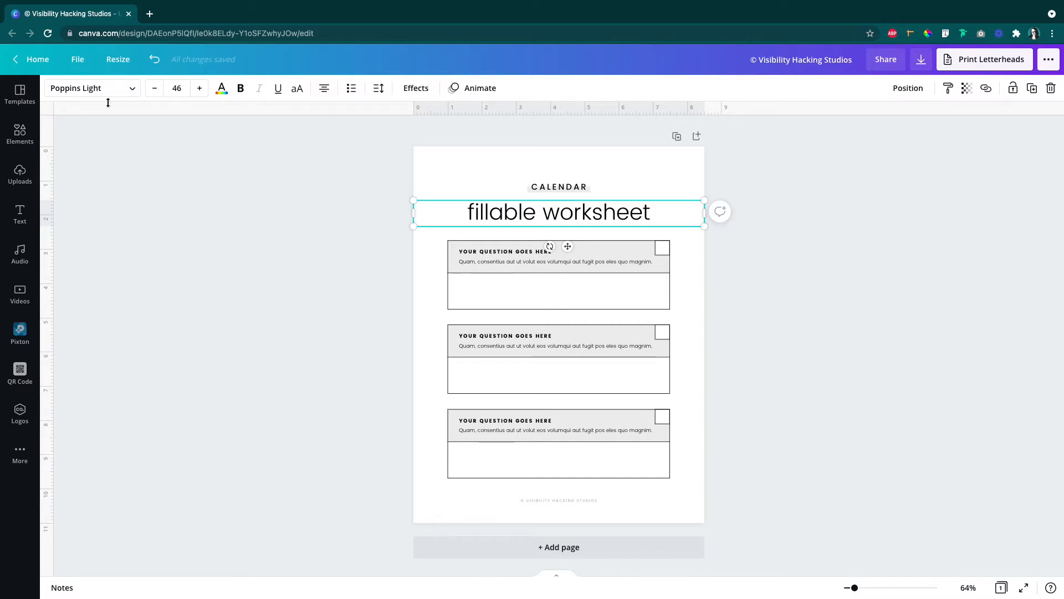
{"action": "left_click", "coordinate": [134, 91]}
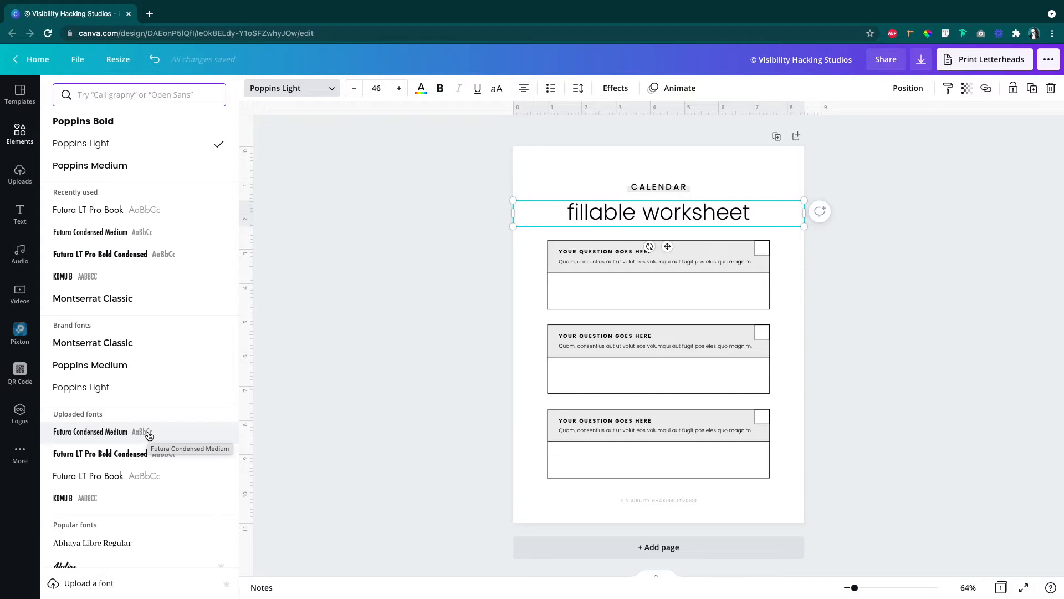
{"action": "scroll", "coordinate": [149, 436], "scroll_direction": "down", "scroll_amount": 5}
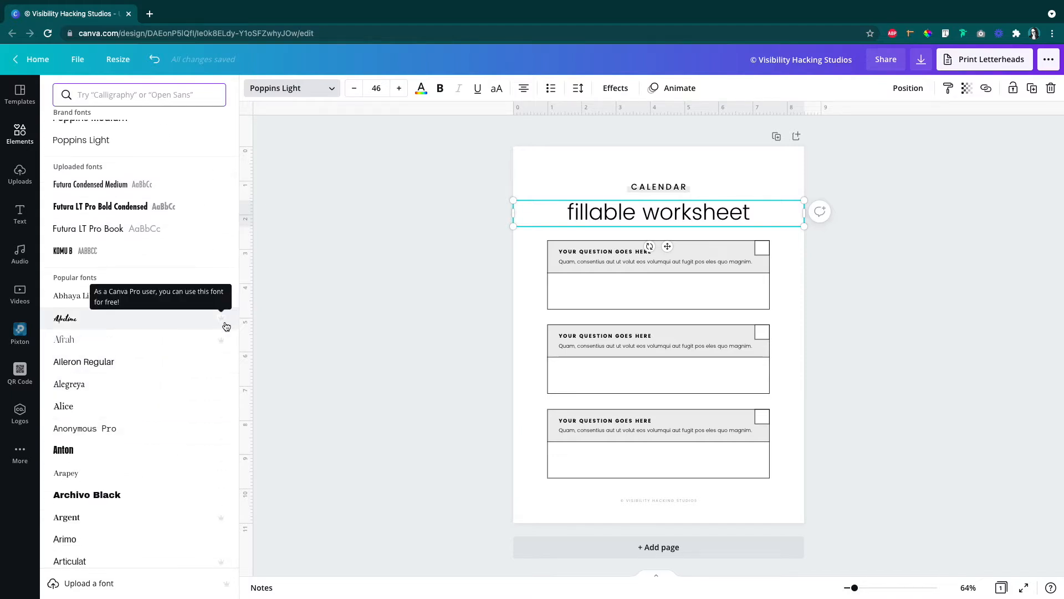
{"action": "mouse_move", "coordinate": [222, 323]}
{"action": "left_click", "coordinate": [69, 253]}
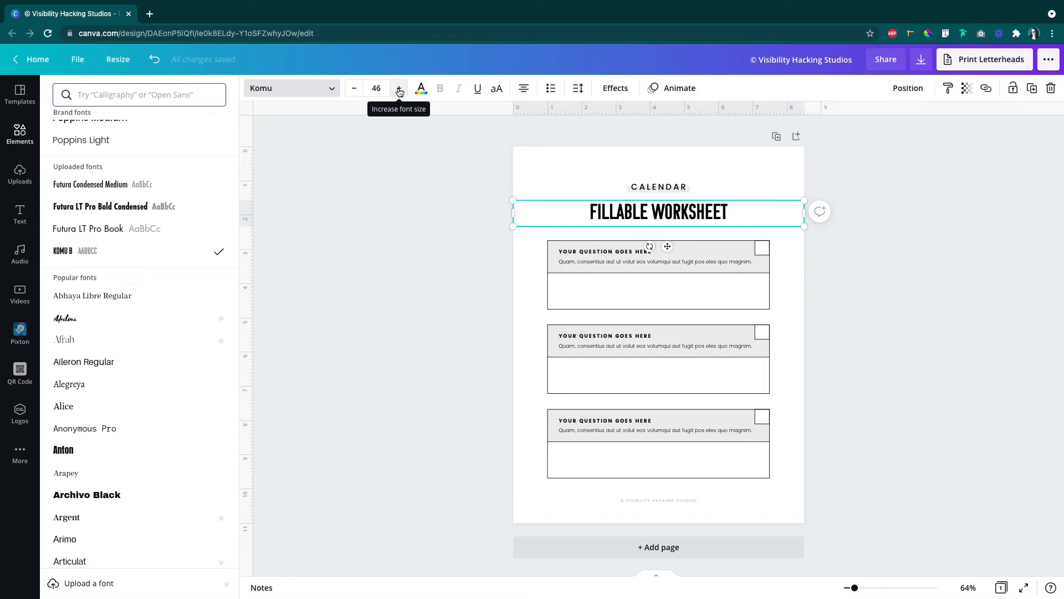
Step: Increase the worksheet title's font size to 62 and deselect the title
{"action": "mouse_move", "coordinate": [513, 200]}
{"action": "left_mouse_down"}
{"action": "mouse_move", "coordinate": [425, 166]}
{"action": "mouse_move", "coordinate": [514, 181]}
{"action": "left_mouse_up"}
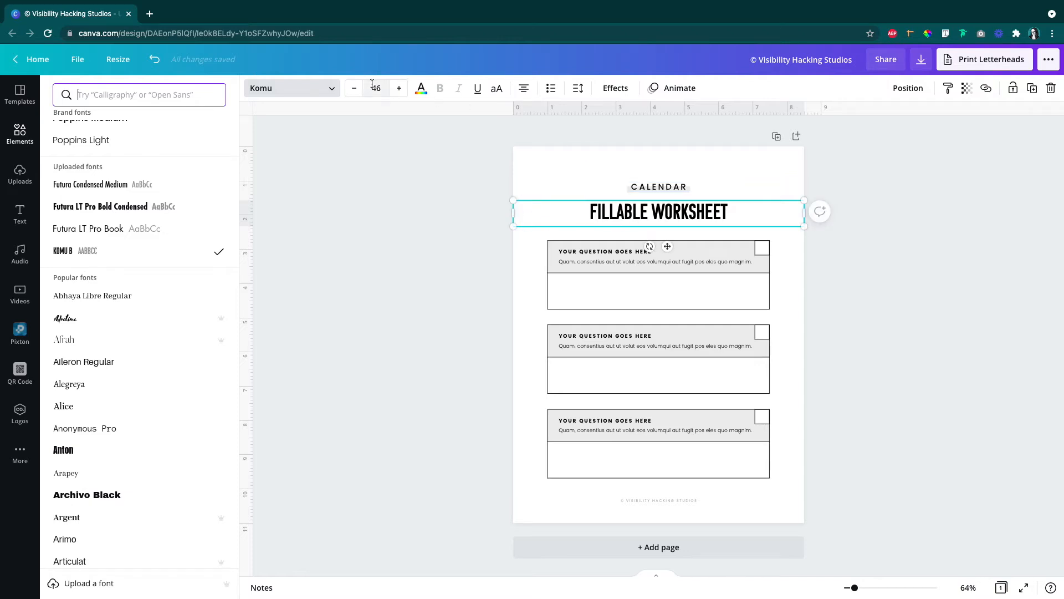
{"action": "left_click", "coordinate": [400, 89]}
{"action": "left_click", "coordinate": [399, 89]}
{"action": "left_click", "coordinate": [400, 89]}
{"action": "left_click", "coordinate": [400, 89]}
{"action": "left_click", "coordinate": [399, 90]}
{"action": "left_click", "coordinate": [399, 89]}
{"action": "left_click", "coordinate": [399, 90]}
{"action": "left_click", "coordinate": [400, 89]}
{"action": "left_click", "coordinate": [400, 89]}
{"action": "left_click", "coordinate": [400, 89]}
{"action": "left_click", "coordinate": [400, 89]}
{"action": "left_click", "coordinate": [399, 89]}
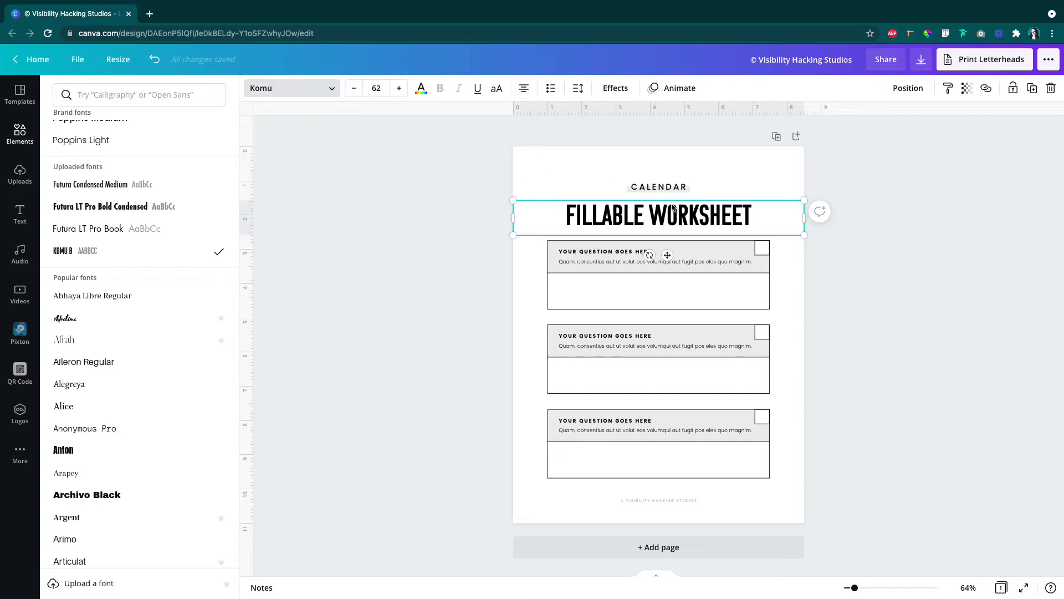
{"action": "left_click", "coordinate": [377, 88]}
{"action": "left_click", "coordinate": [447, 187]}
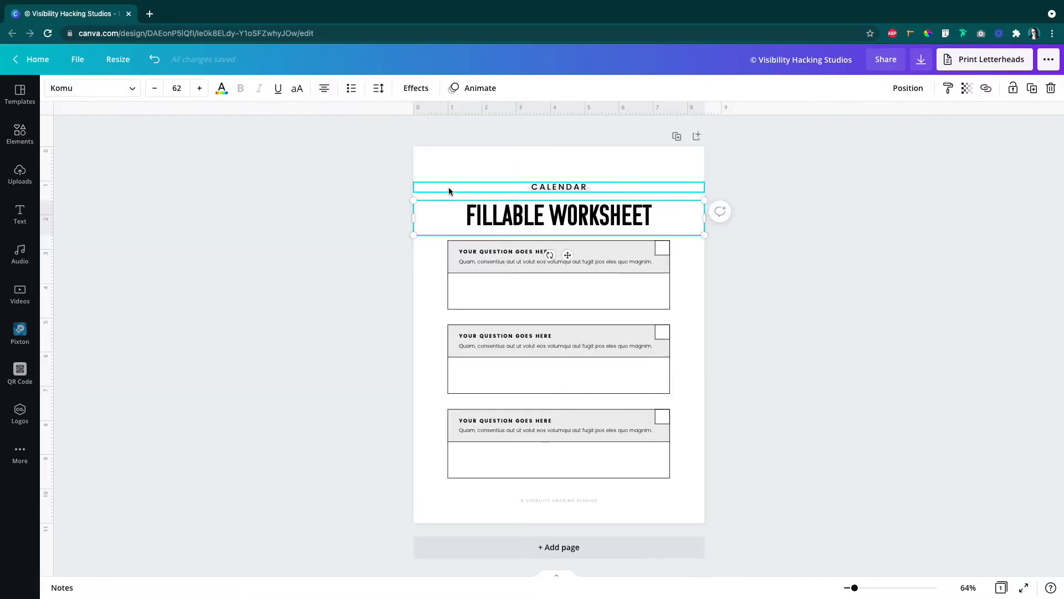
{"action": "left_click", "coordinate": [821, 248]}
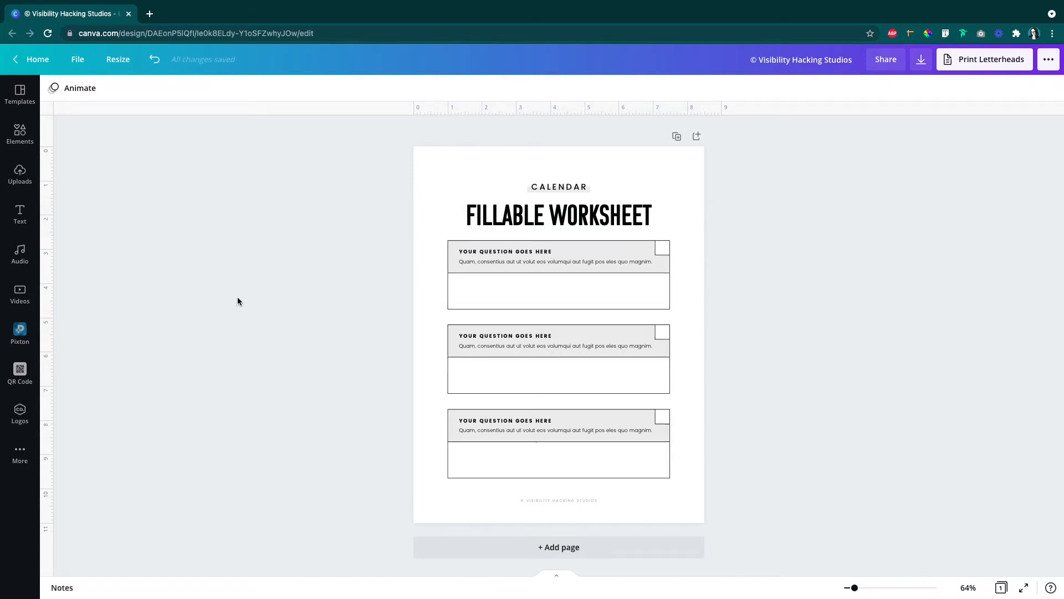
Step: Search the element library for "livestreaming" and browse the photo, graphic and video results
{"action": "left_click", "coordinate": [21, 139]}
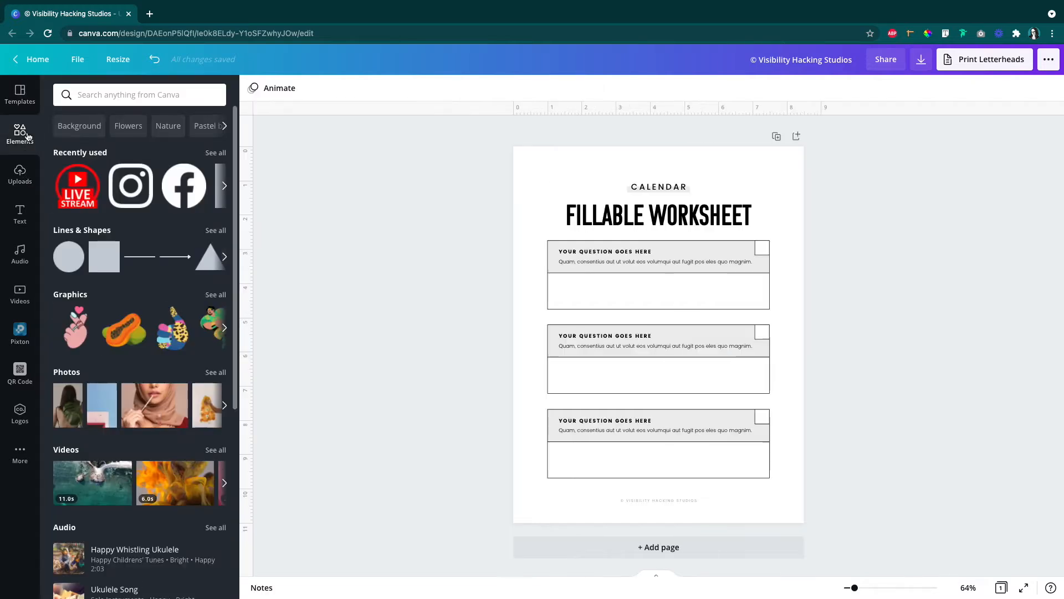
{"action": "left_click", "coordinate": [89, 98]}
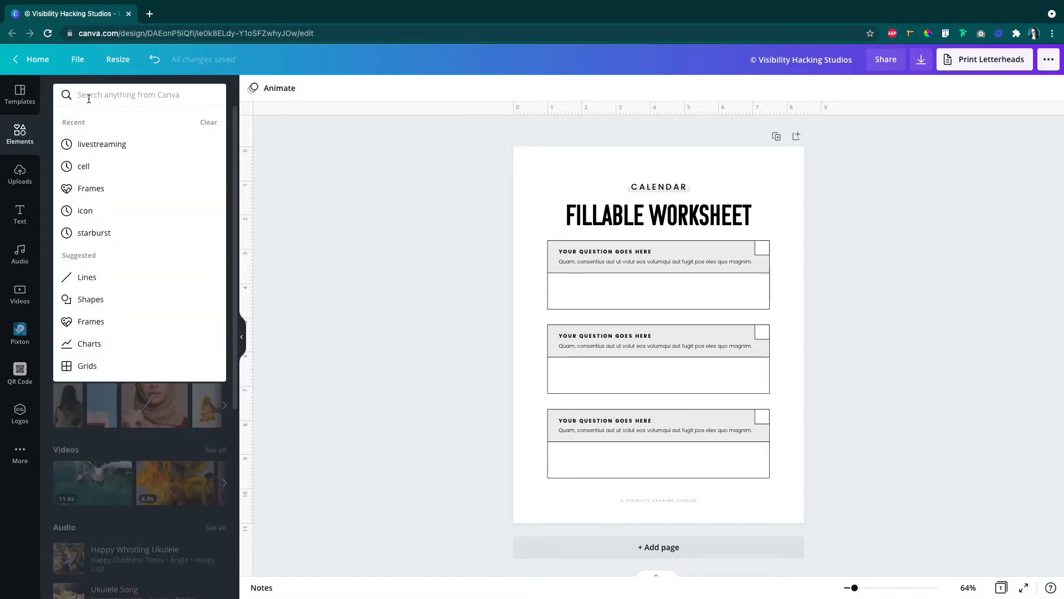
{"action": "left_click", "coordinate": [116, 146]}
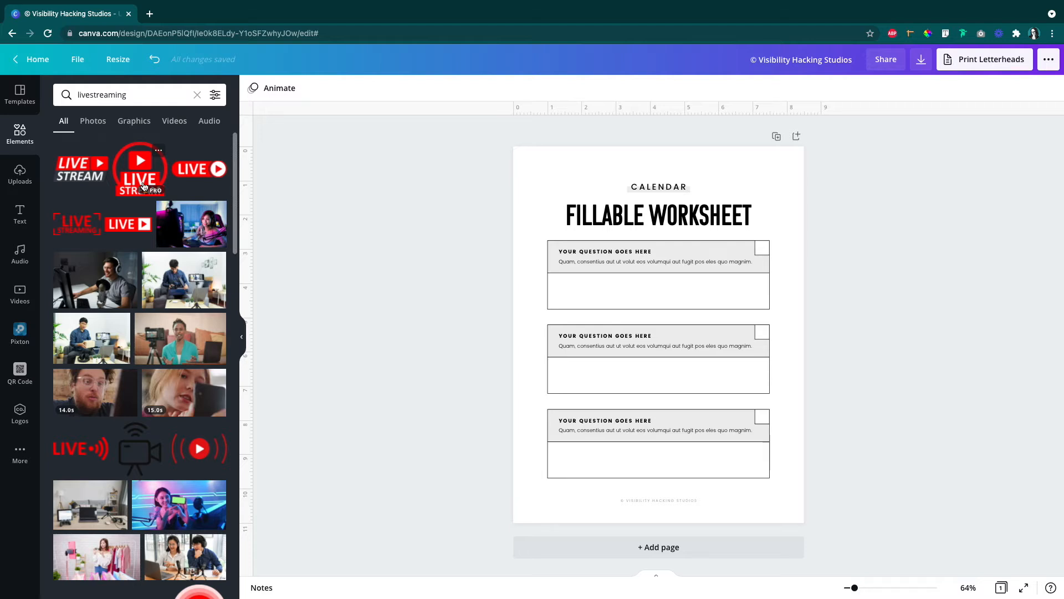
{"action": "left_click", "coordinate": [94, 122]}
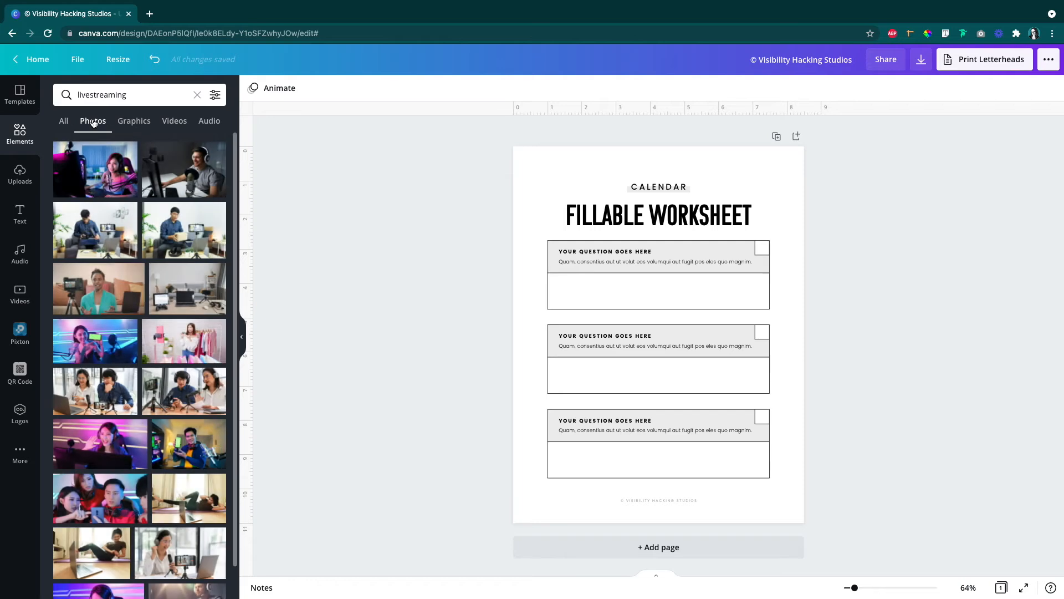
{"action": "left_click", "coordinate": [133, 121]}
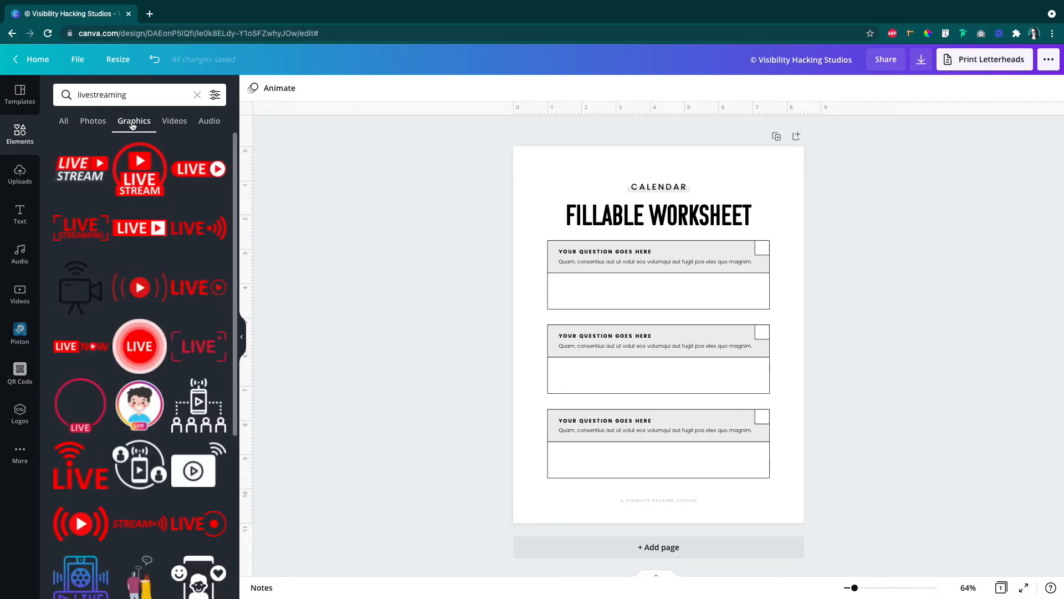
{"action": "scroll", "coordinate": [143, 293], "scroll_direction": "down", "scroll_amount": 7}
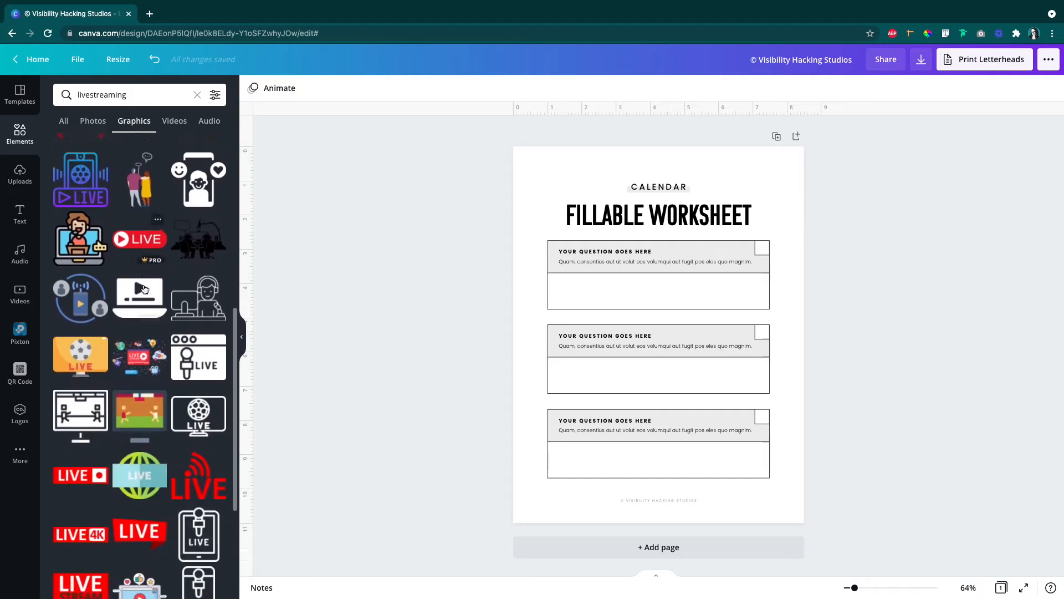
{"action": "scroll", "coordinate": [143, 289], "scroll_direction": "down", "scroll_amount": 5}
{"action": "left_click", "coordinate": [180, 127]}
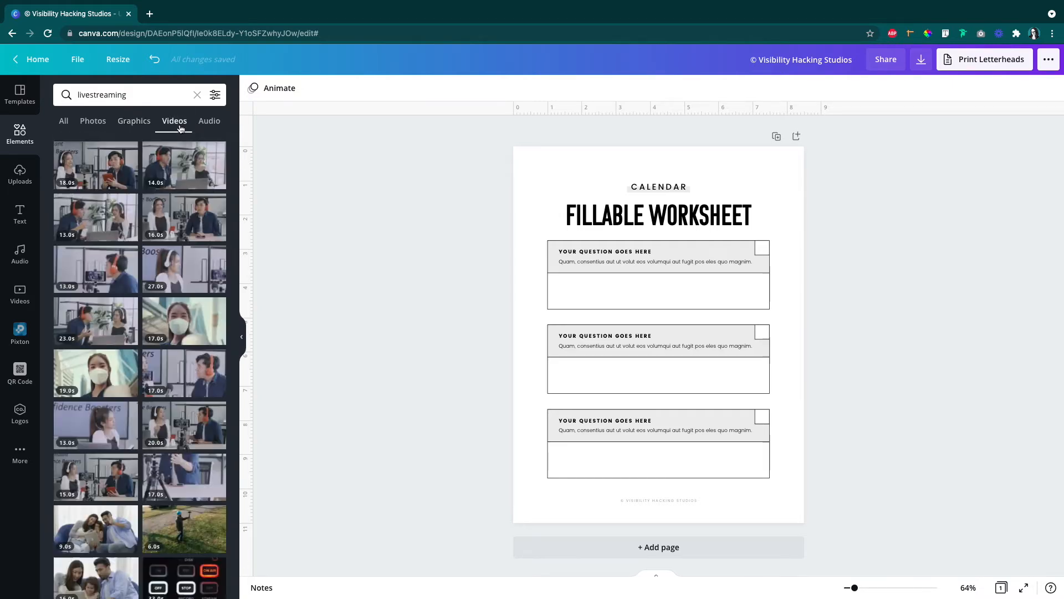
Step: Insert the round red Live Stream graphic with the play symbol from the livestreaming graphics and clear the view of the page
{"action": "left_click", "coordinate": [135, 123]}
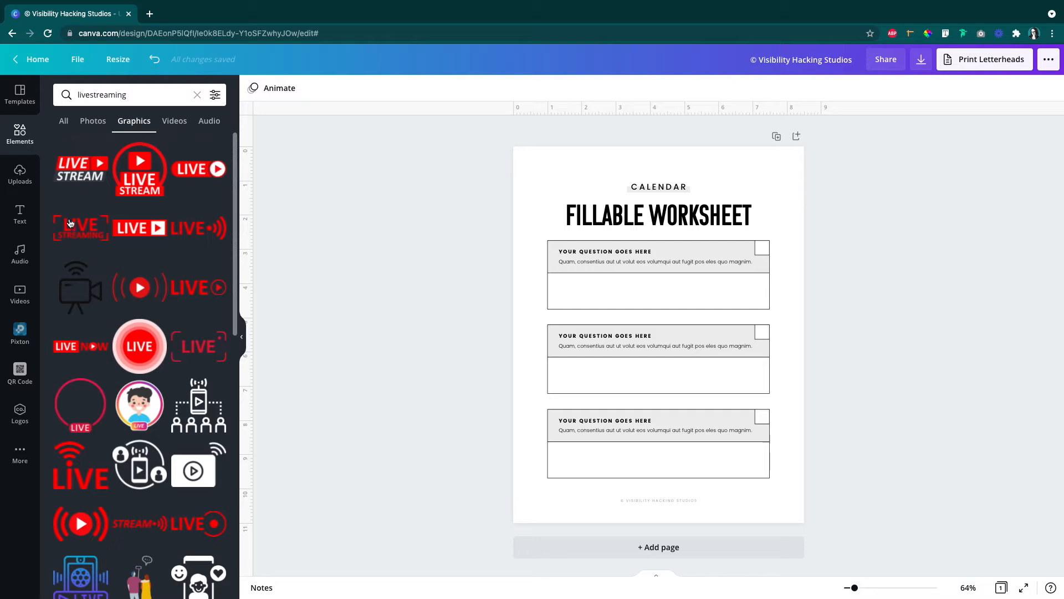
{"action": "scroll", "coordinate": [180, 333], "scroll_direction": "down", "scroll_amount": 1}
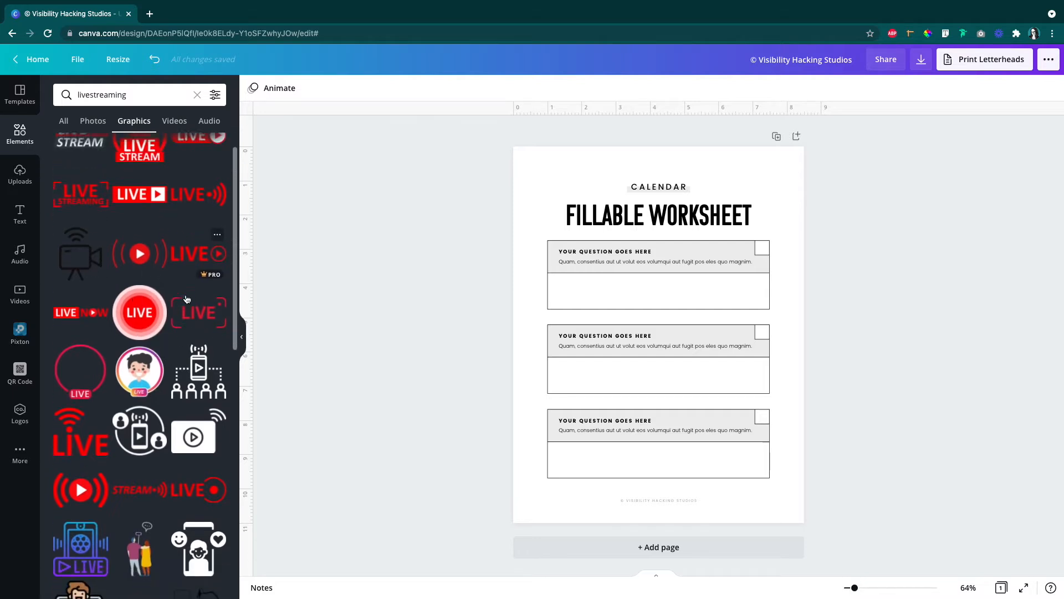
{"action": "scroll", "coordinate": [174, 233], "scroll_direction": "up", "scroll_amount": 1}
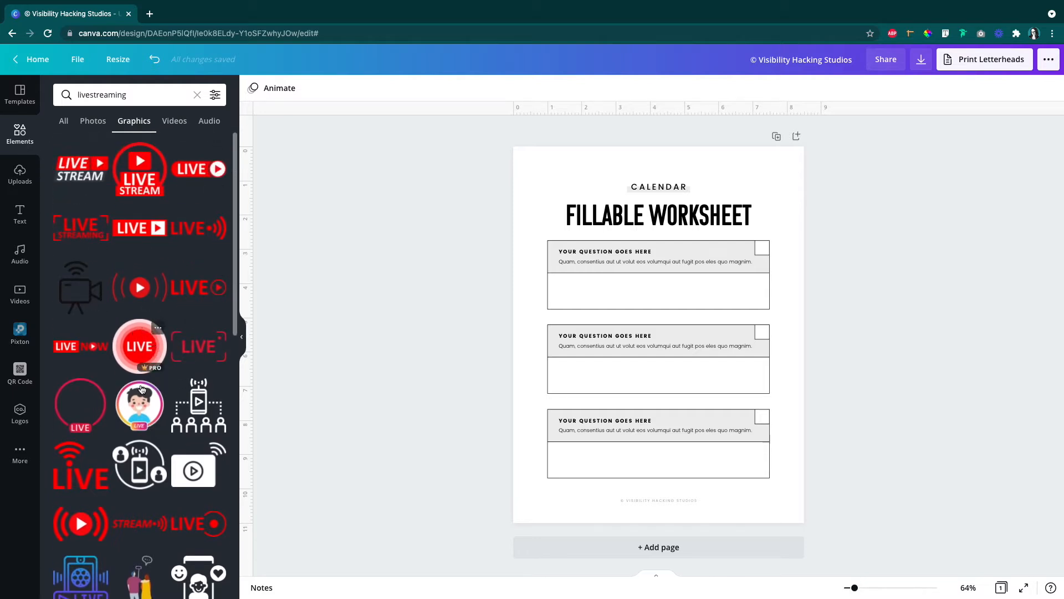
{"action": "left_click", "coordinate": [126, 178]}
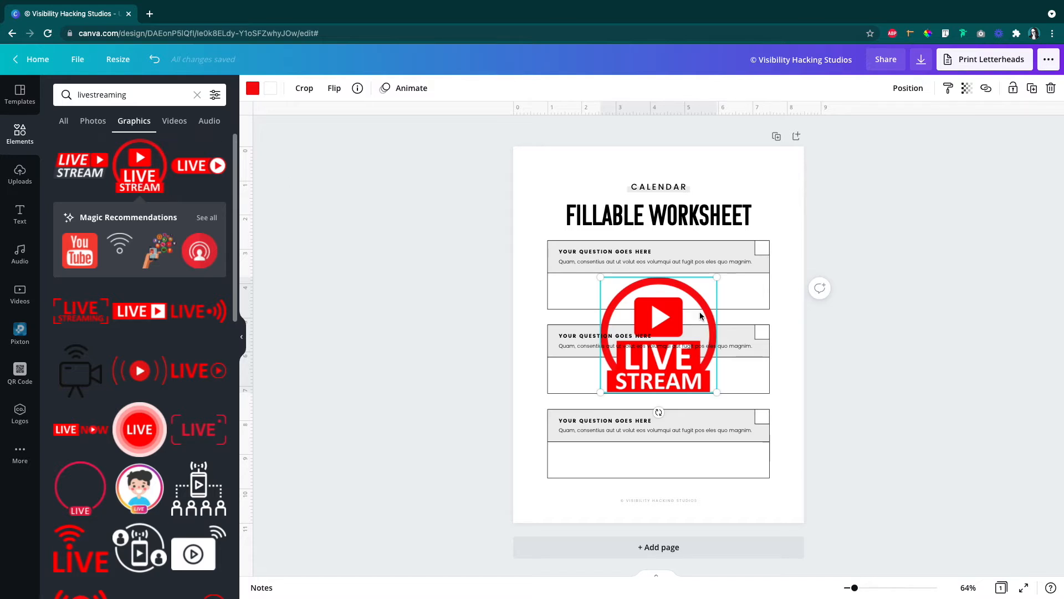
{"action": "left_click", "coordinate": [242, 343]}
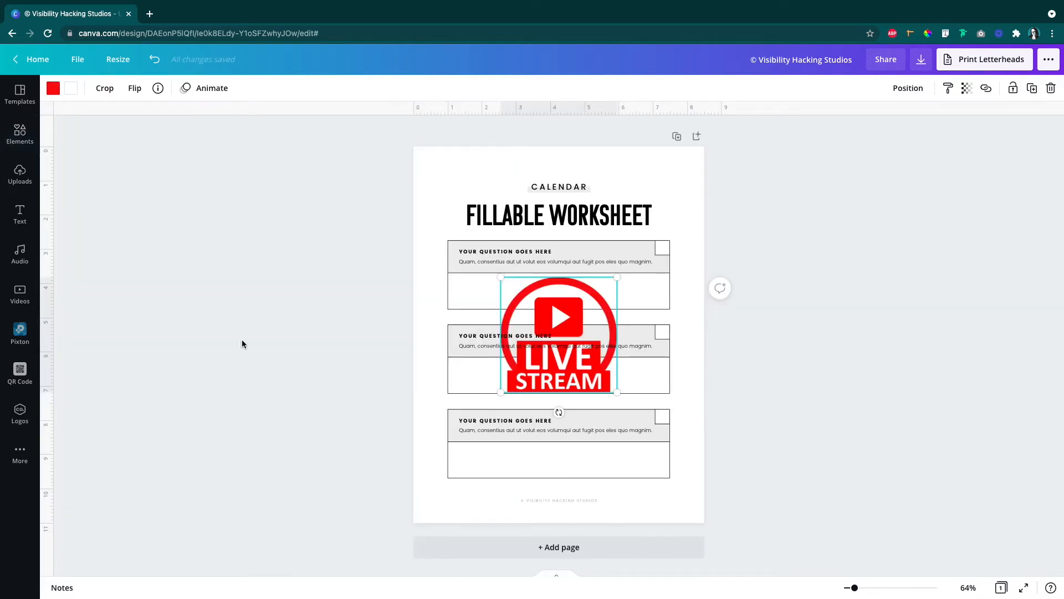
Step: Move the Live Stream graphic to the page's upper-left corner and shrink it to a small icon
{"action": "left_click_drag", "start_coordinate": [545, 316], "coordinate": [478, 197]}
{"action": "left_click_drag", "start_coordinate": [551, 273], "coordinate": [455, 182]}
{"action": "left_click", "coordinate": [797, 274]}
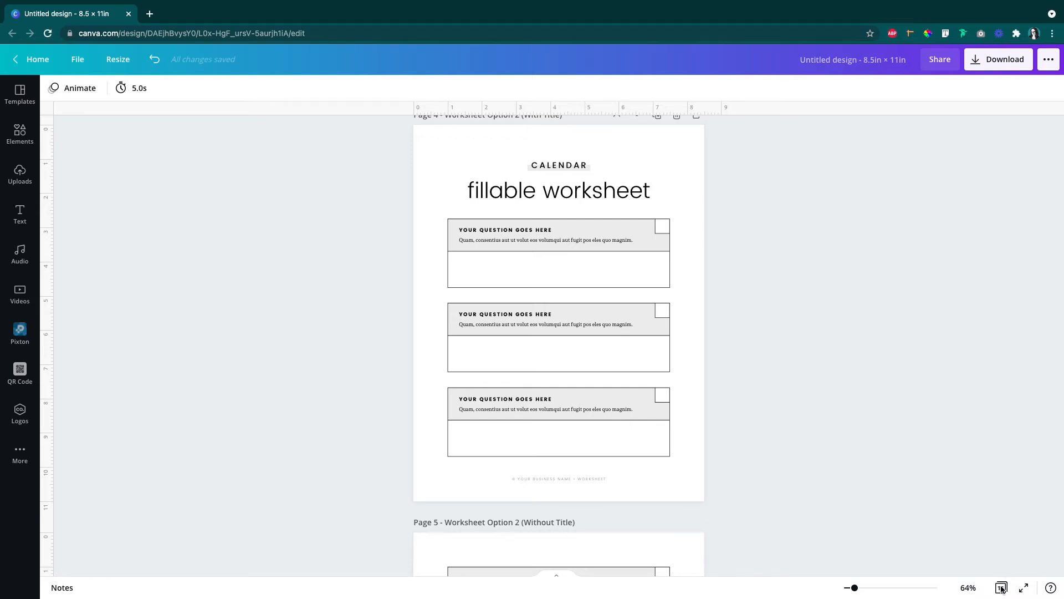
Step: In the page overview of the 13-page design, move both Worksheet Option 2 pages directly before the Worksheet Option 6 pages
{"action": "left_click", "coordinate": [1002, 586]}
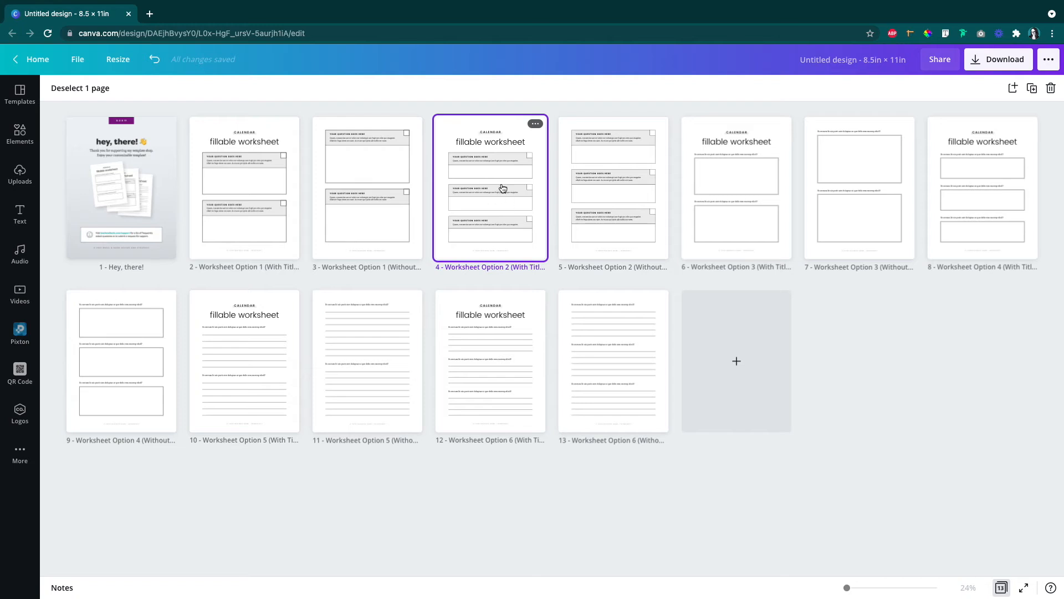
{"action": "left_click_drag", "start_coordinate": [478, 150], "coordinate": [415, 348]}
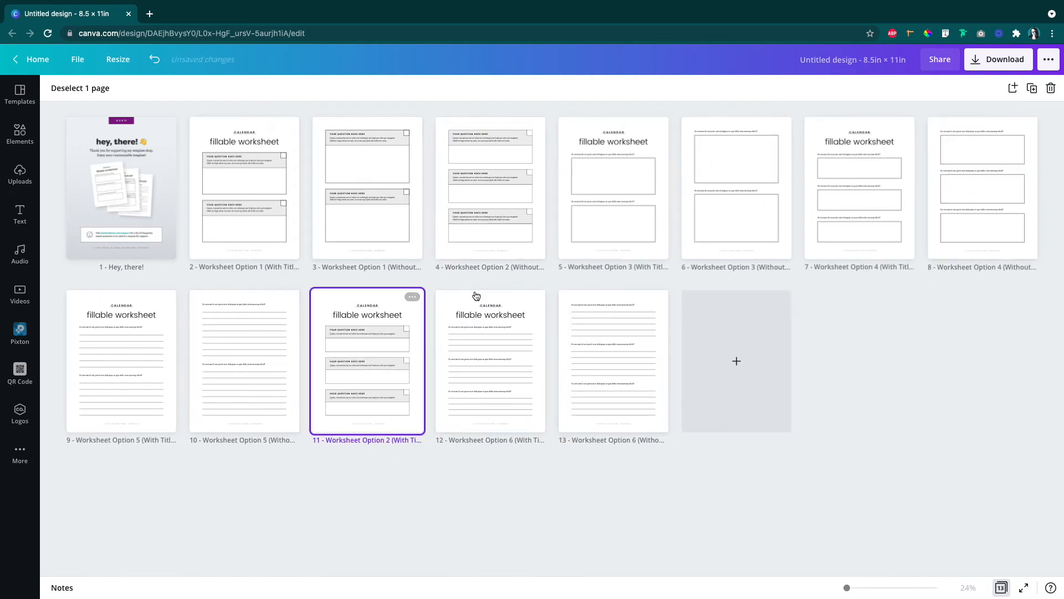
{"action": "left_click_drag", "start_coordinate": [492, 164], "coordinate": [433, 358]}
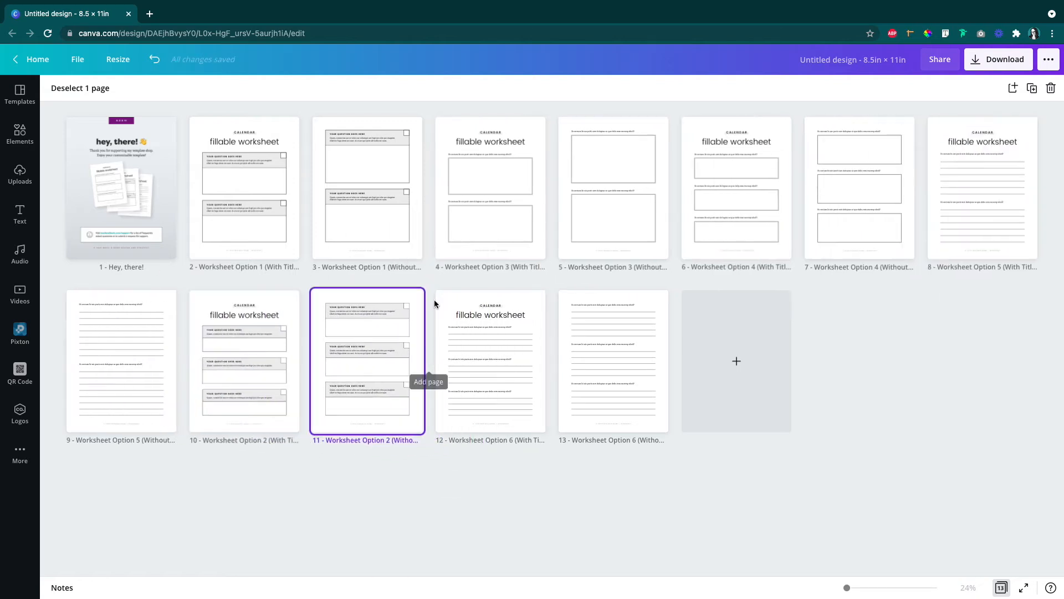
{"action": "left_click", "coordinate": [82, 91]}
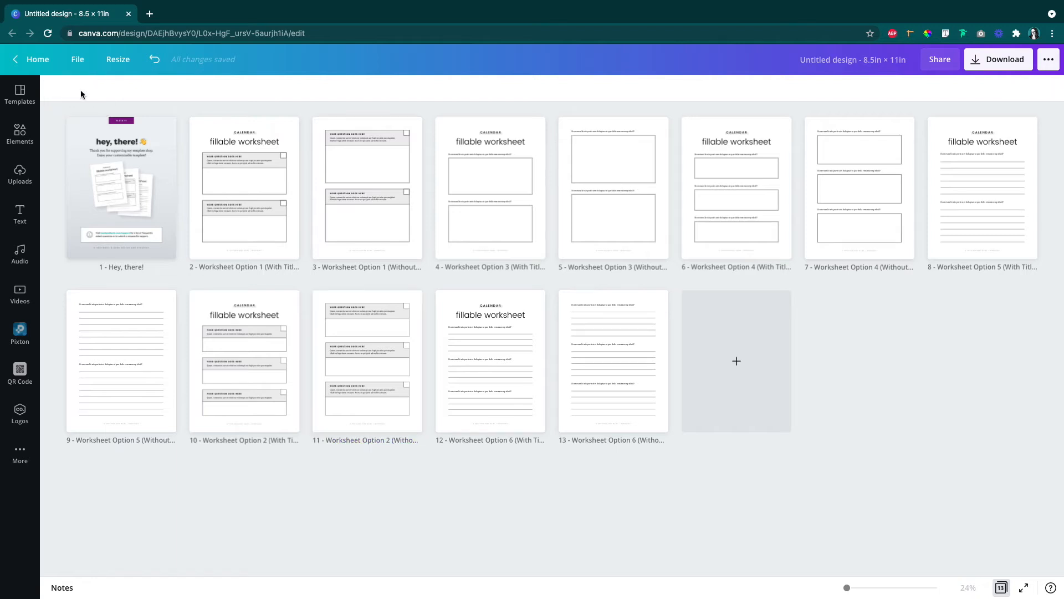
Step: Move the last four pages, Worksheet Options 2 and 6, together to directly after the "Hey, there!" page
{"action": "left_click", "coordinate": [598, 380]}
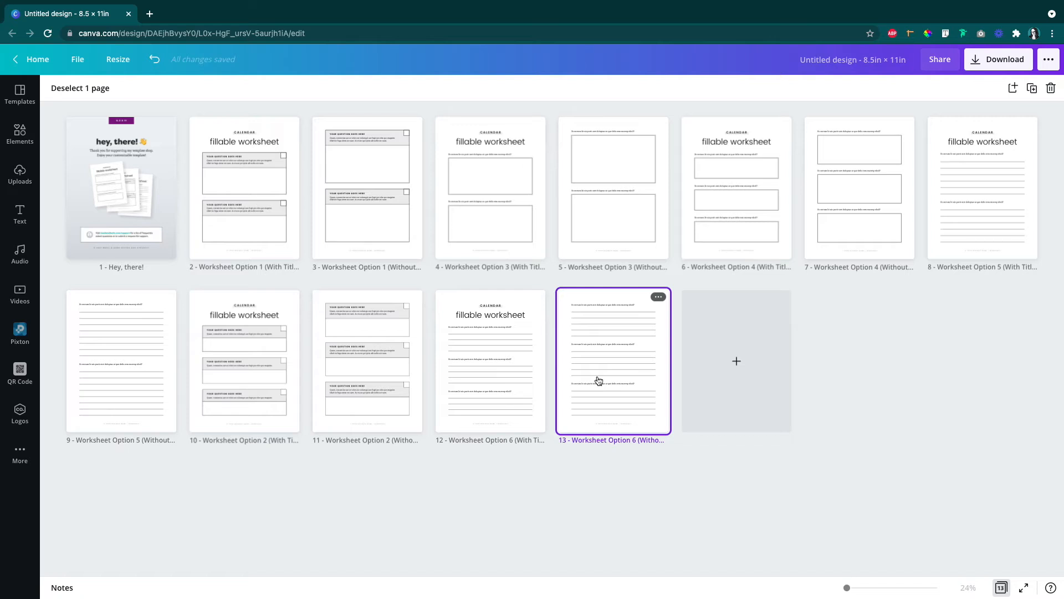
{"action": "left_click", "coordinate": [220, 355], "text": "shift"}
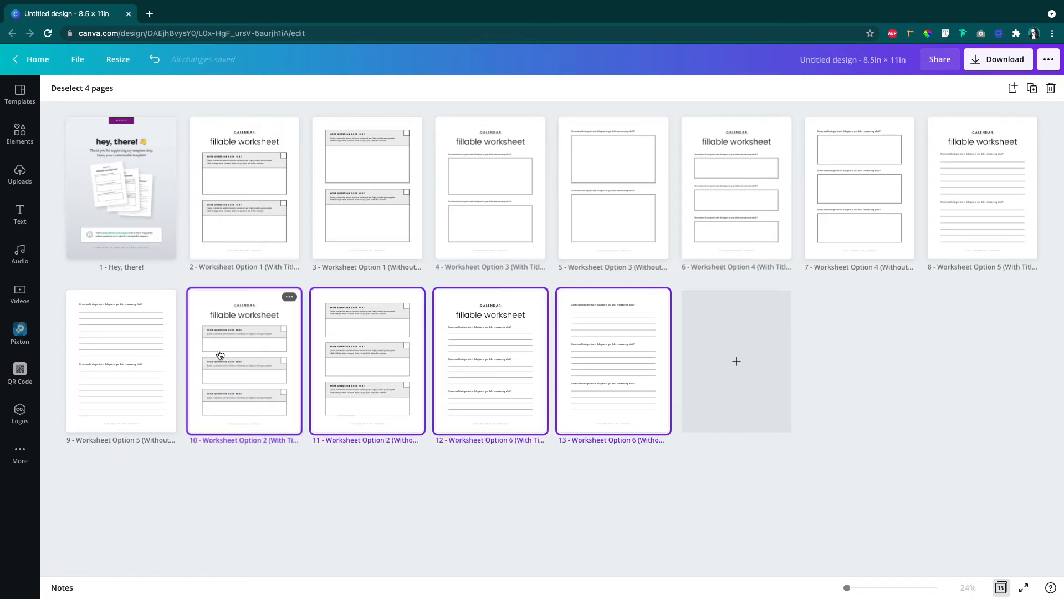
{"action": "left_click_drag", "start_coordinate": [220, 355], "coordinate": [172, 230]}
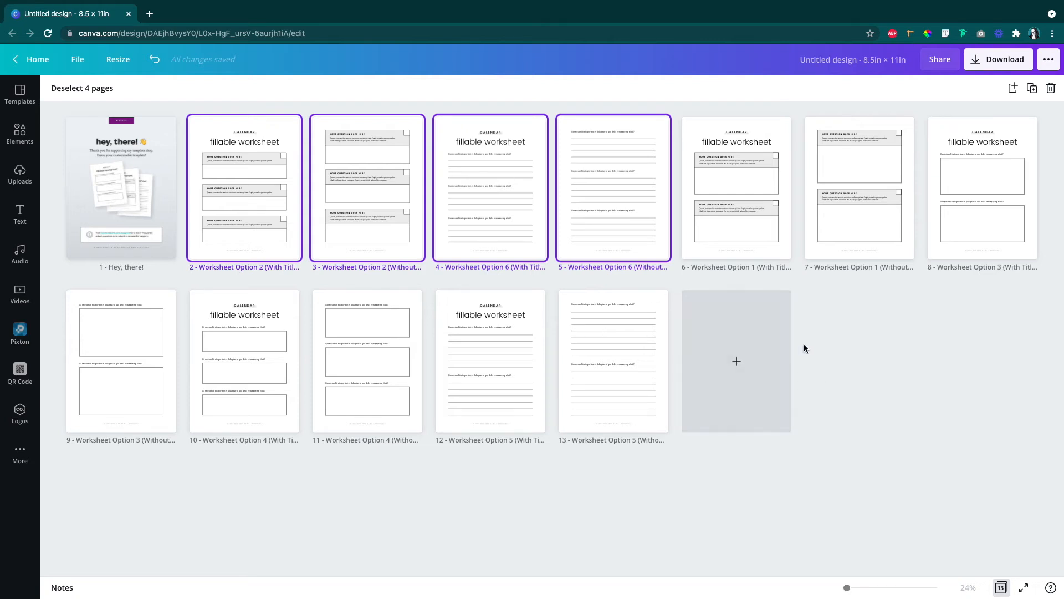
{"action": "left_click", "coordinate": [824, 344]}
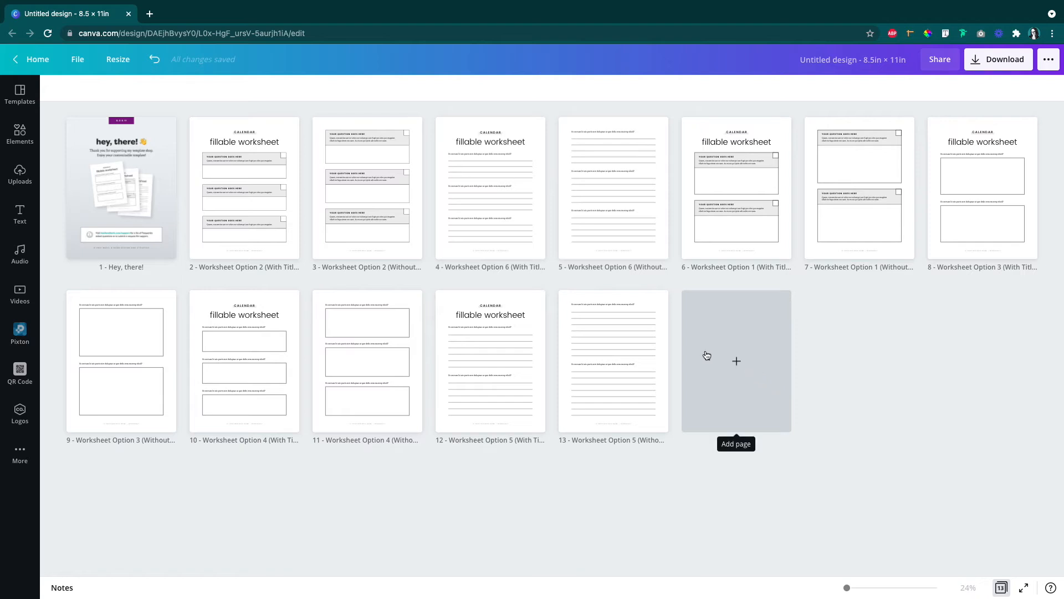
Step: Add a blank page at the end of the design and another between the two Worksheet Option 5 pages
{"action": "left_click", "coordinate": [744, 367]}
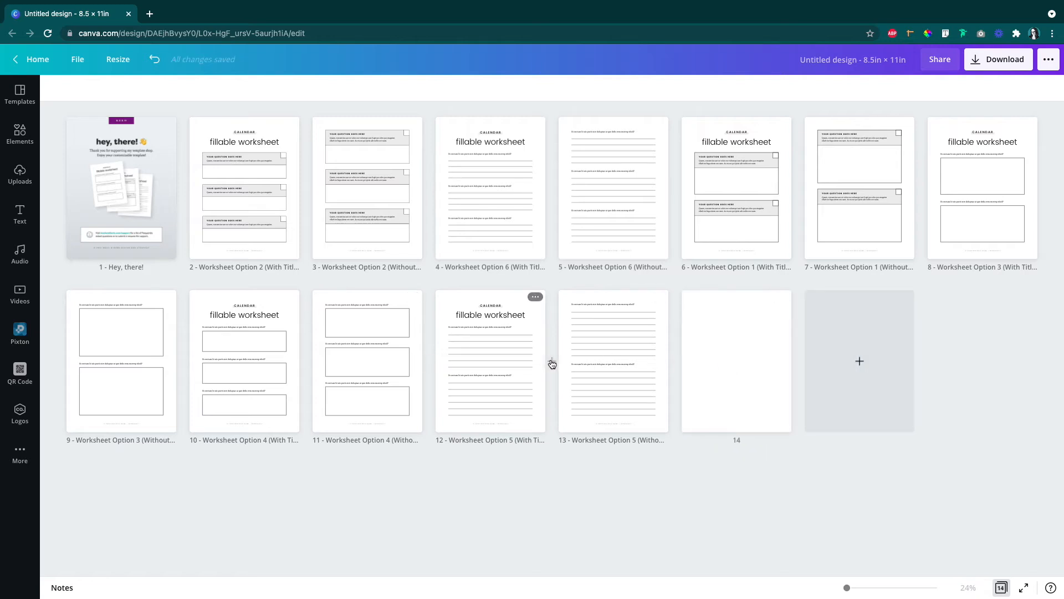
{"action": "mouse_move", "coordinate": [554, 364]}
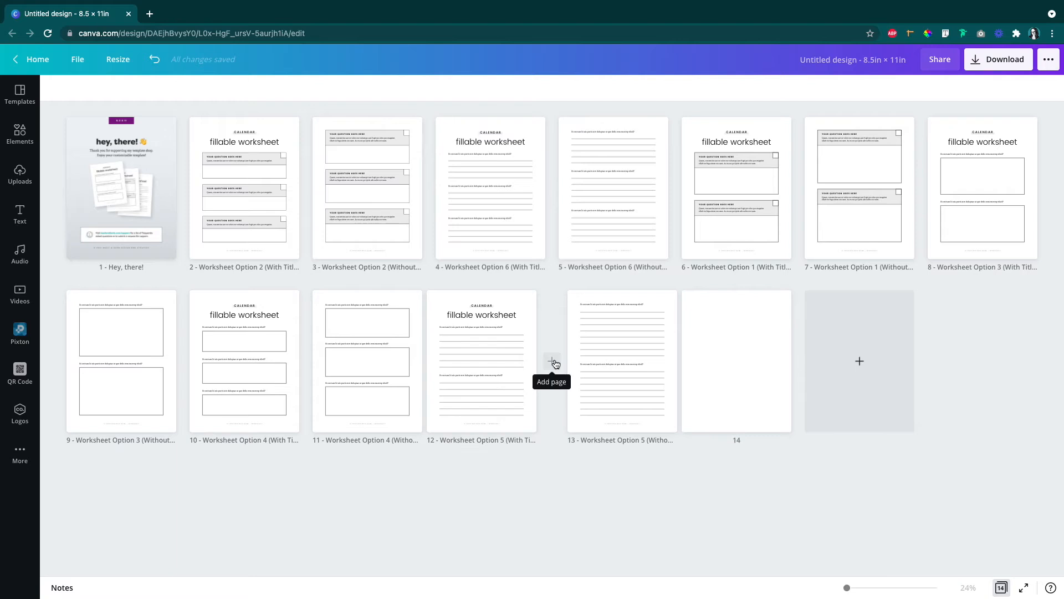
{"action": "left_click", "coordinate": [555, 363]}
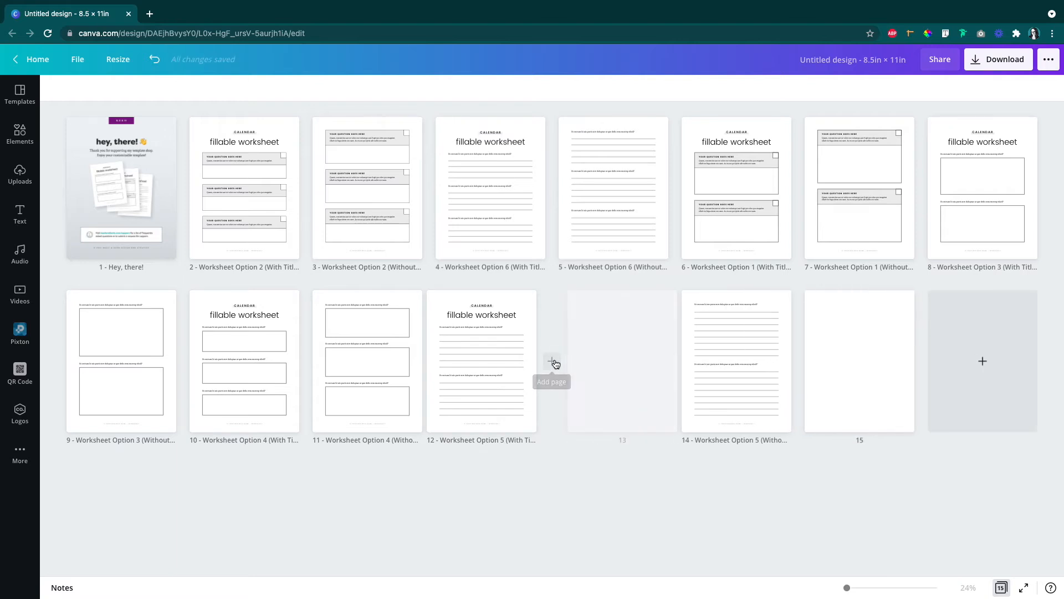
Step: Delete the blank page between the Worksheet Option 5 pages and the blank page at the end
{"action": "left_click", "coordinate": [616, 352]}
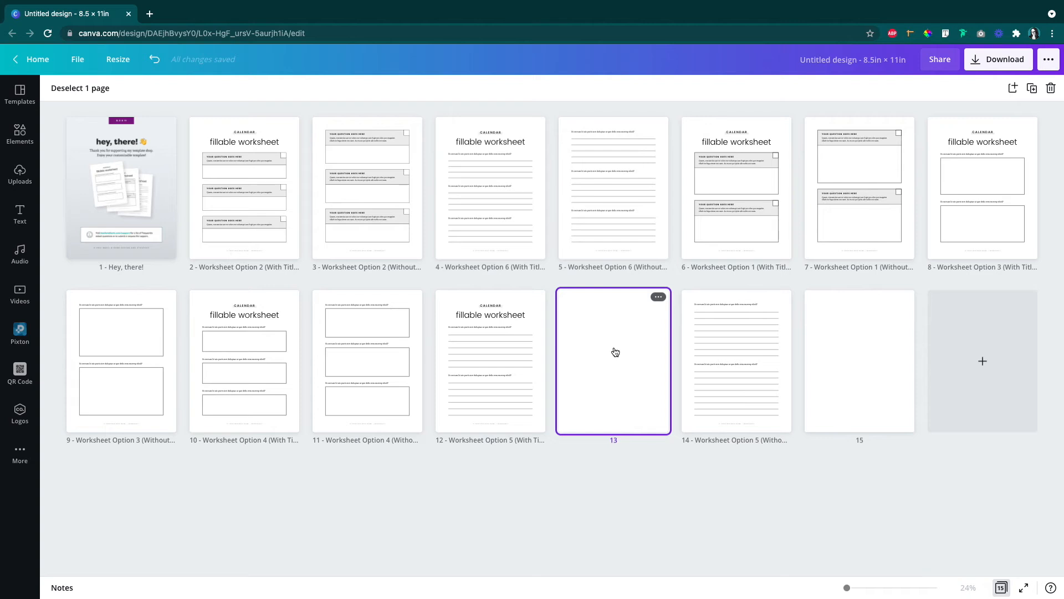
{"action": "left_click", "coordinate": [1051, 90]}
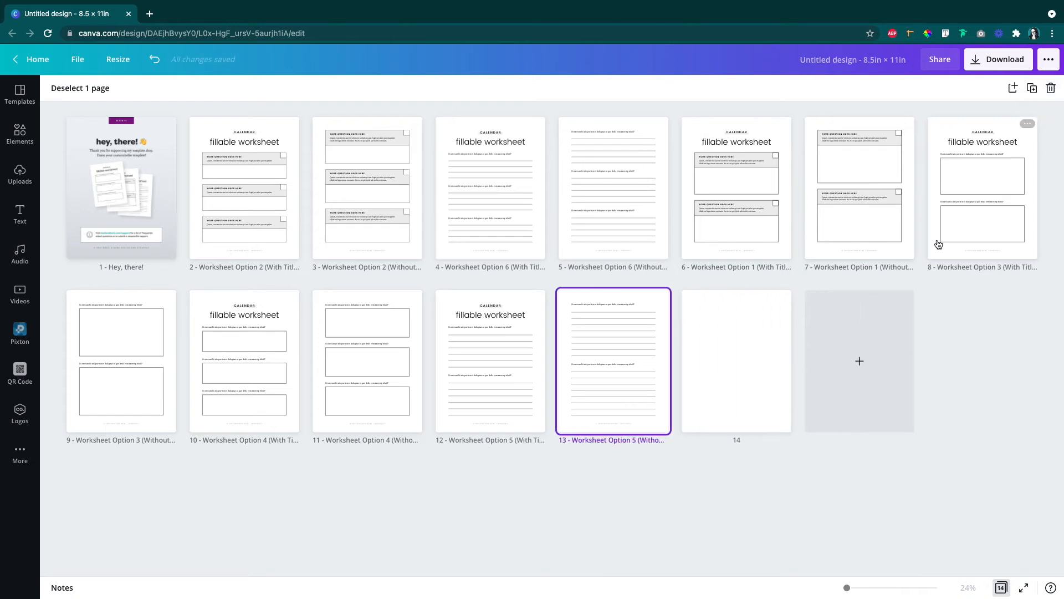
{"action": "left_click", "coordinate": [736, 369]}
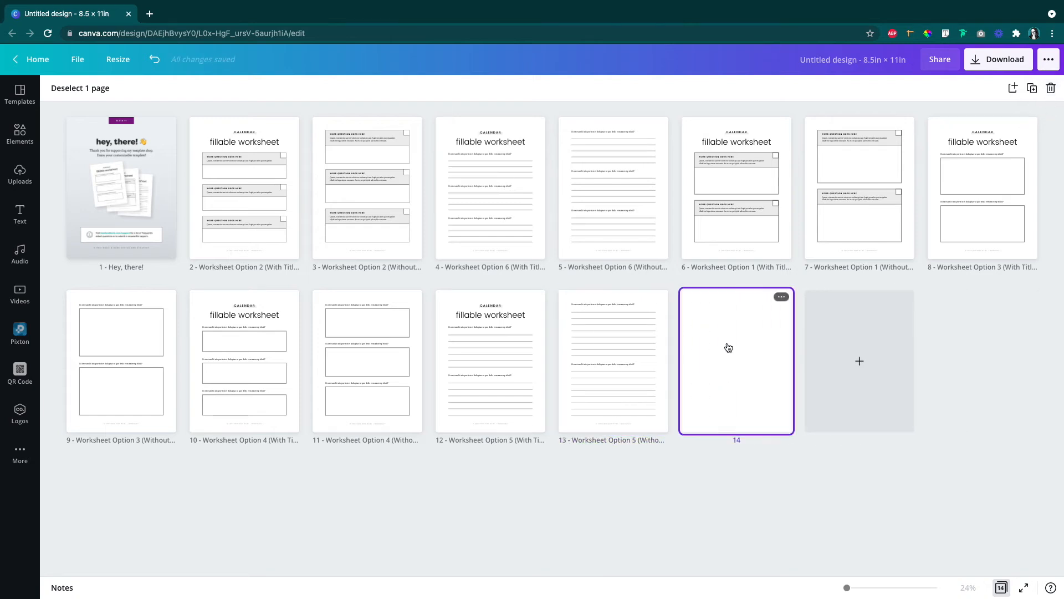
{"action": "left_click", "coordinate": [781, 299]}
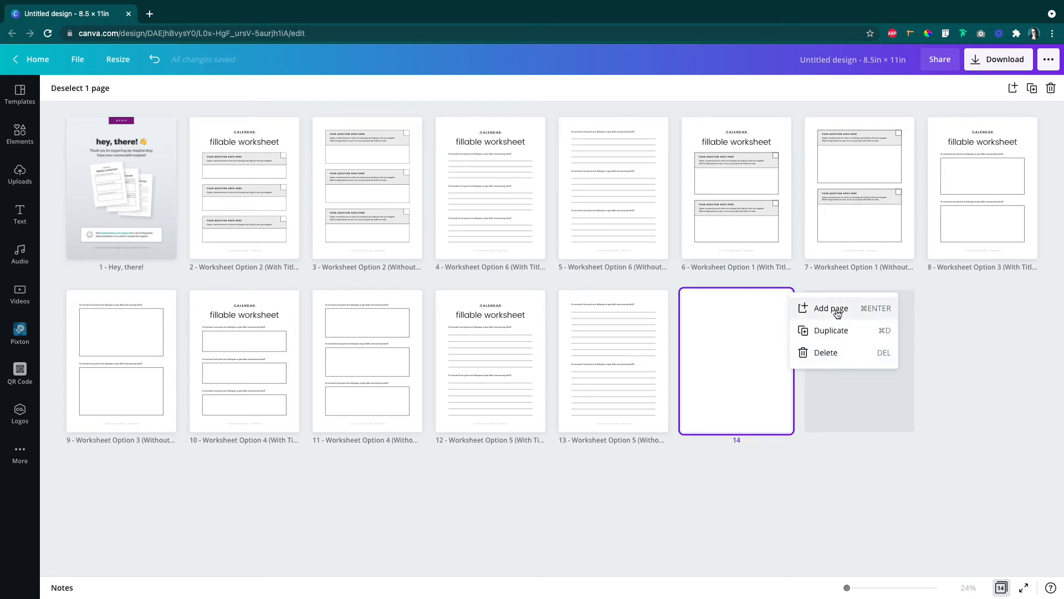
{"action": "left_click", "coordinate": [818, 352]}
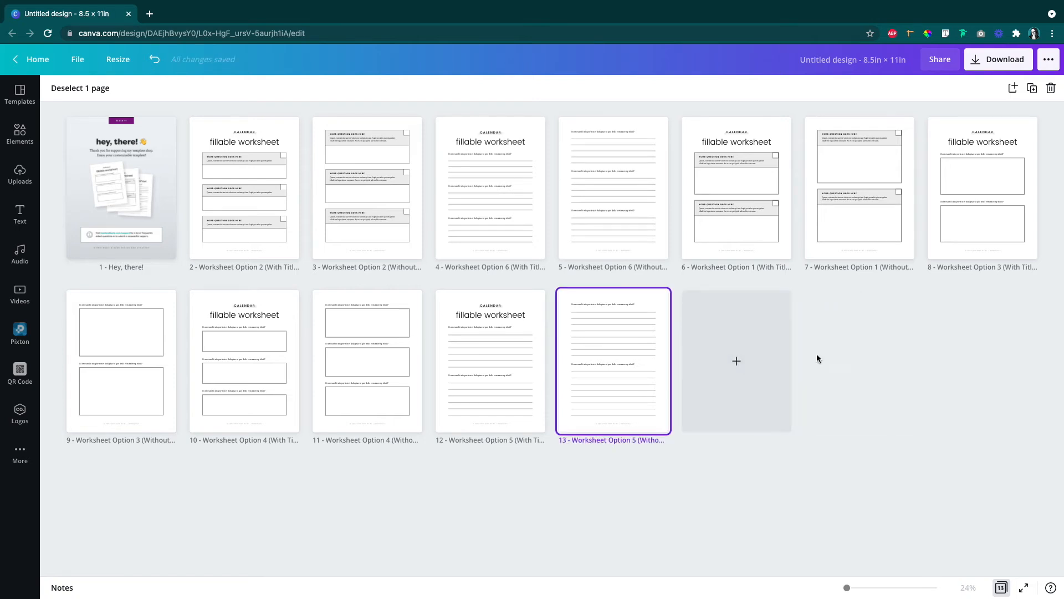
Step: Leave the page overview and return to the scrolling page view
{"action": "left_click", "coordinate": [1000, 586]}
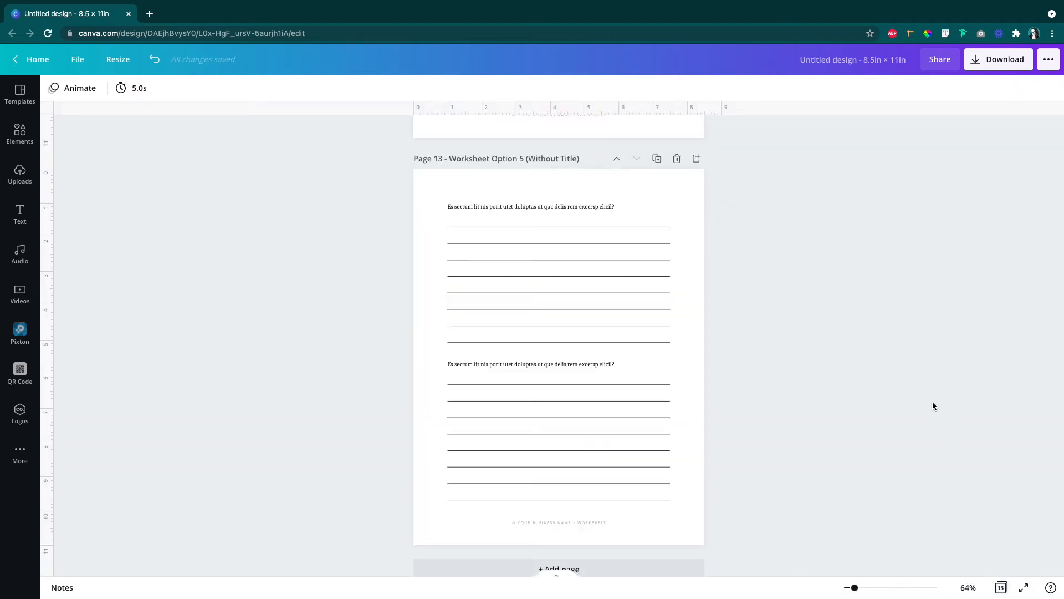
{"action": "scroll", "coordinate": [933, 405], "scroll_direction": "down", "scroll_amount": 1}
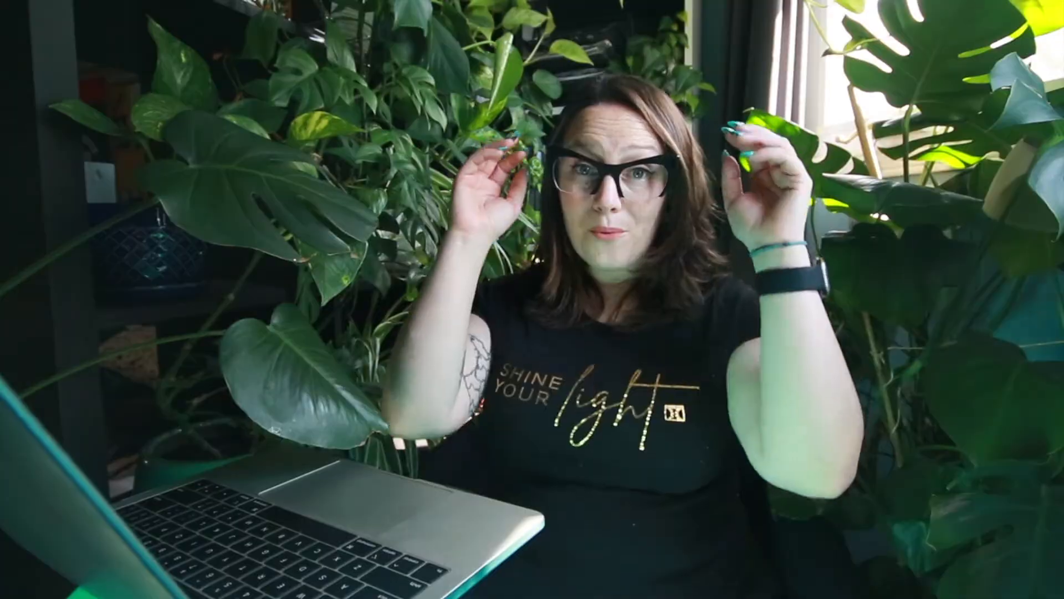